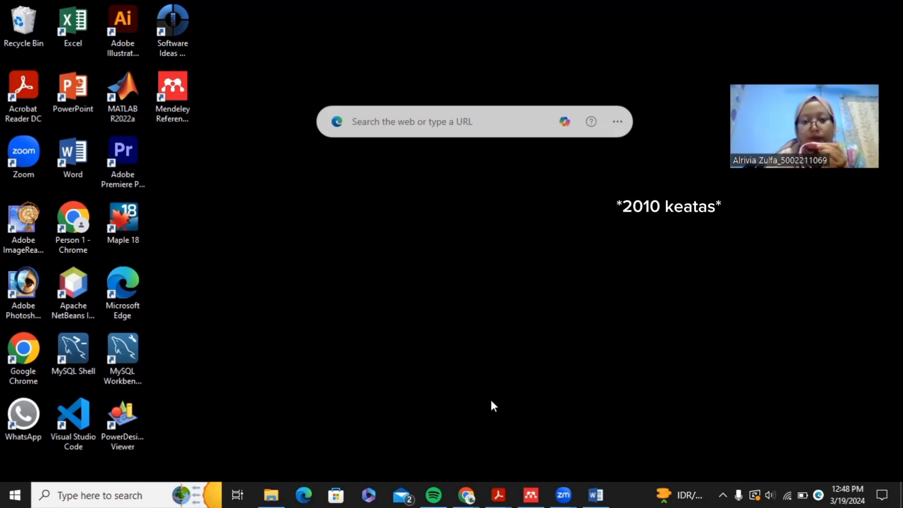
# - Switch to Mendeley Reference Manager and import the simulation book PDF dated 12/8/2023 from the Documents folder
pyautogui.click(531, 494)
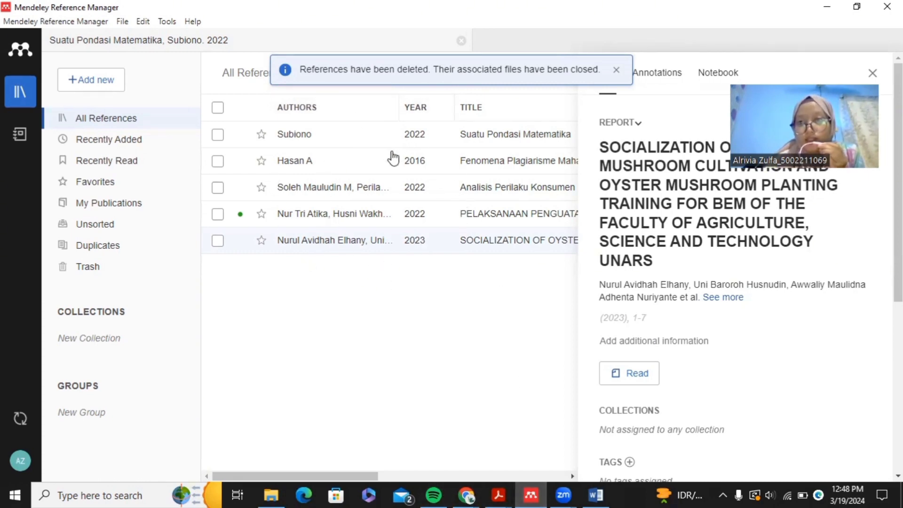
pyautogui.click(74, 93)
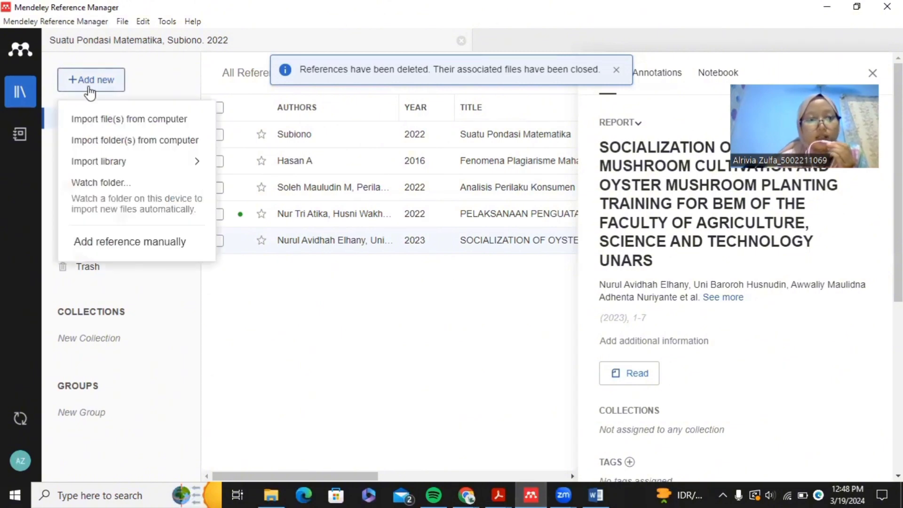
pyautogui.click(158, 118)
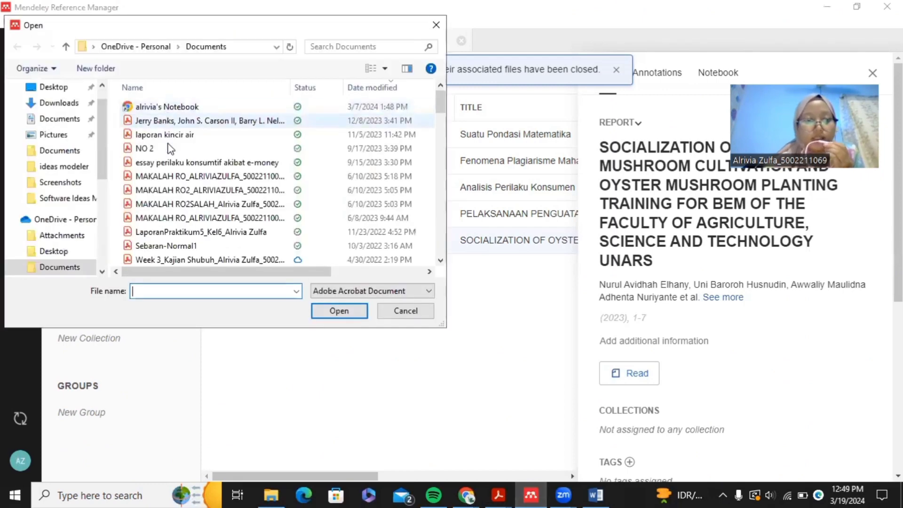
pyautogui.click(204, 123)
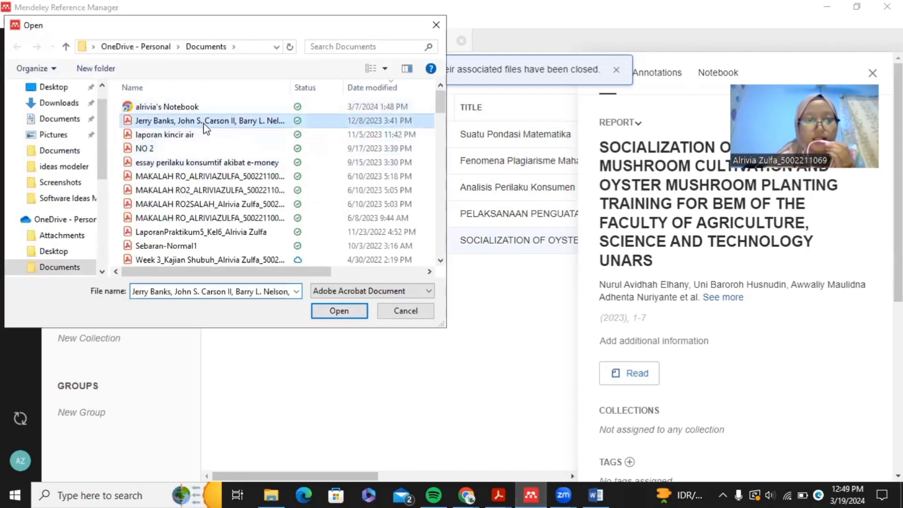
pyautogui.click(347, 312)
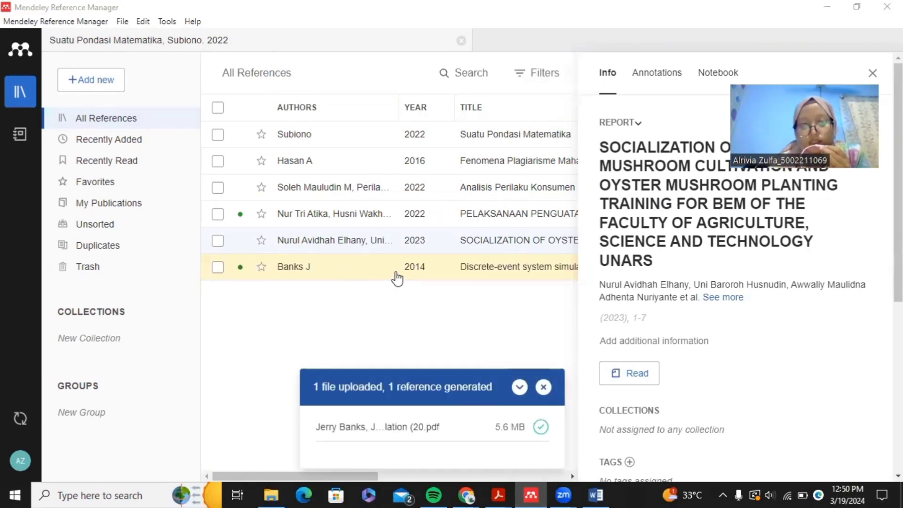
# - Review the details of the newly imported 2014 book reference and minimize Mendeley Reference Manager
pyautogui.click(413, 272)
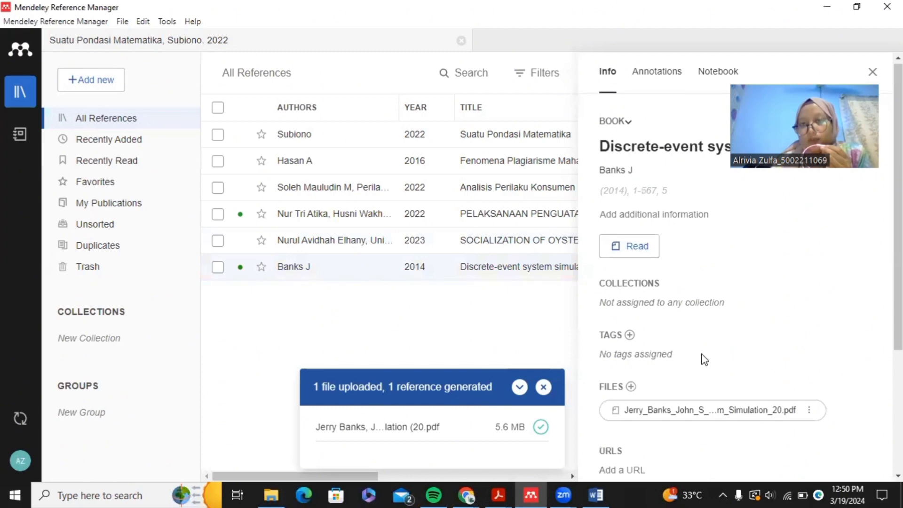
pyautogui.scroll(-3, 701, 360)
pyautogui.scroll(3, 701, 359)
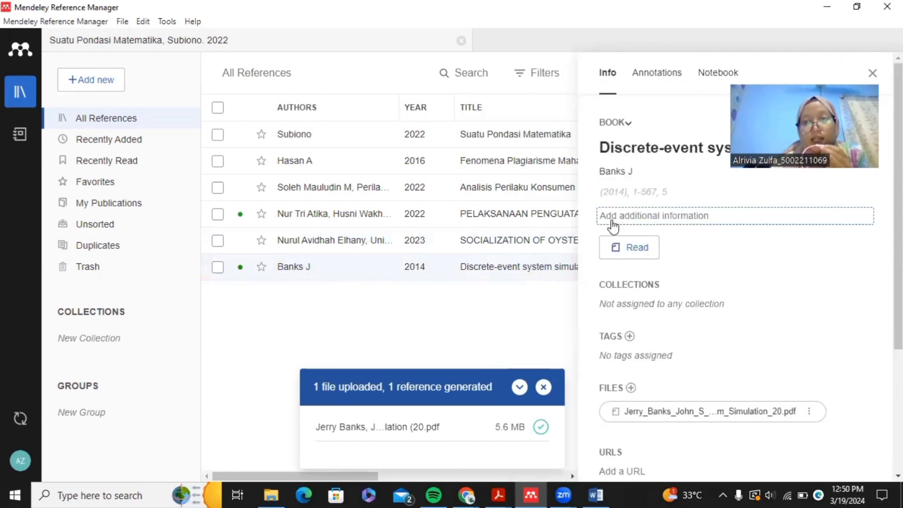
pyautogui.click(830, 8)
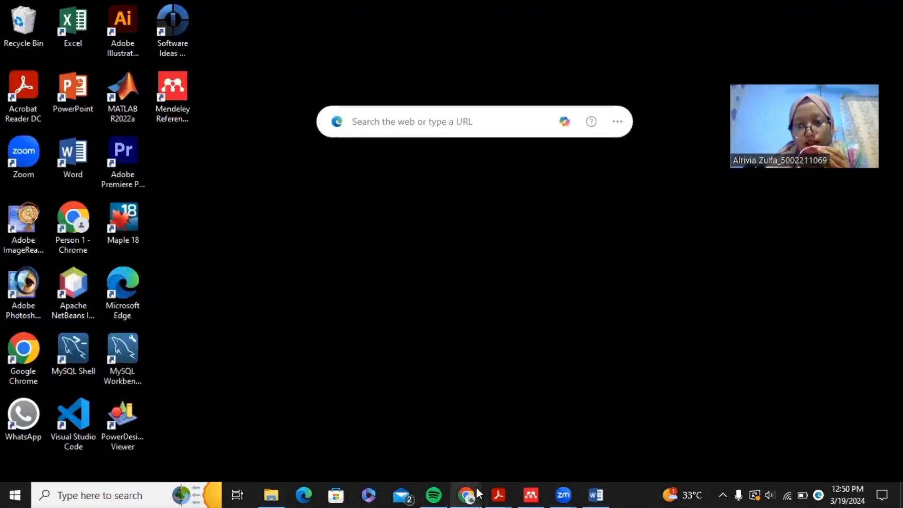
# - In Chrome, save the article "Budidaya Jamur pada Ibu-Ibu Rumah Tangga" with Mendeley Web Importer and check the Mendeley library for it
pyautogui.click(477, 490)
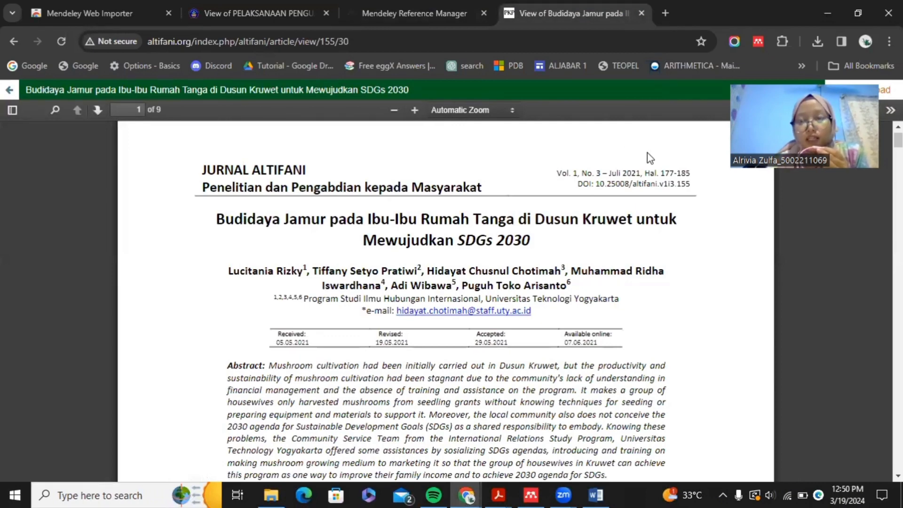
pyautogui.click(758, 44)
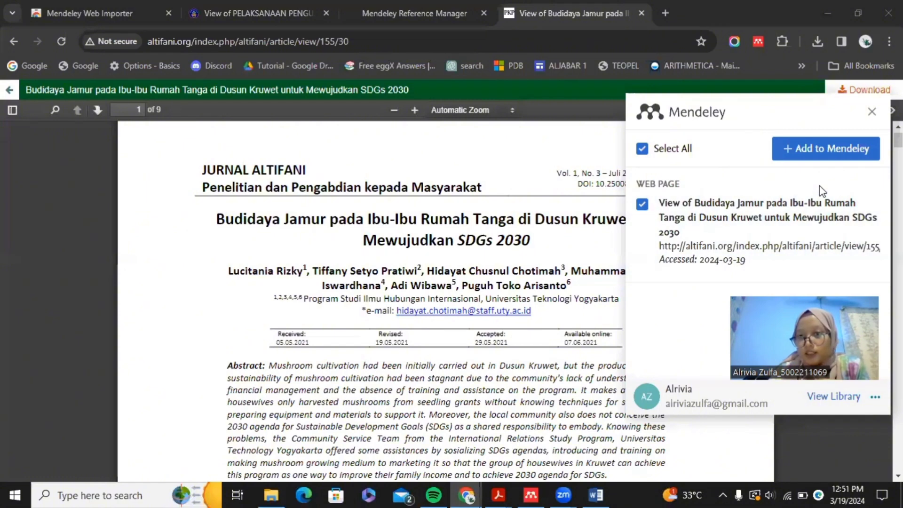
pyautogui.click(827, 156)
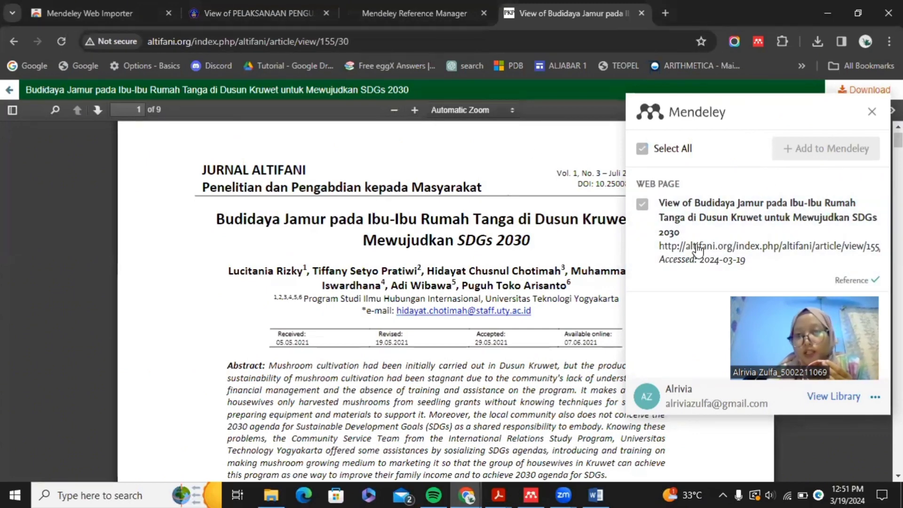
pyautogui.click(531, 494)
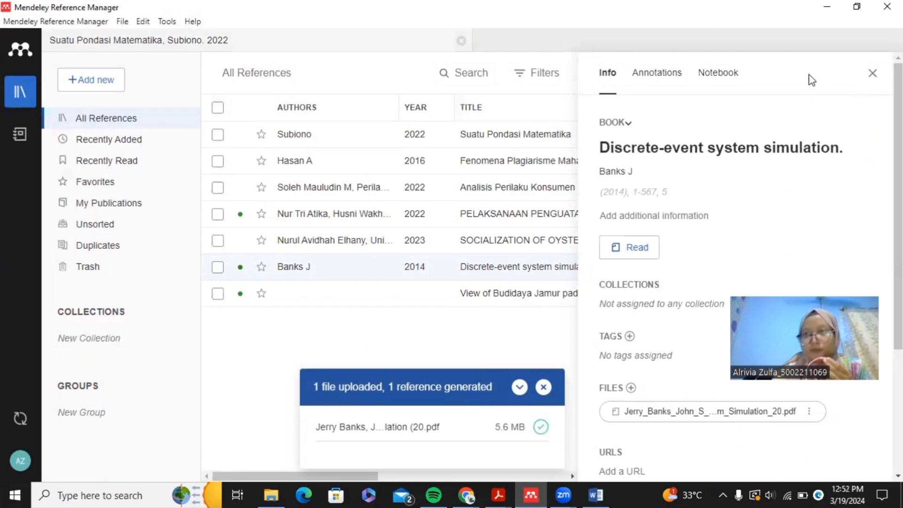
pyautogui.click(817, 10)
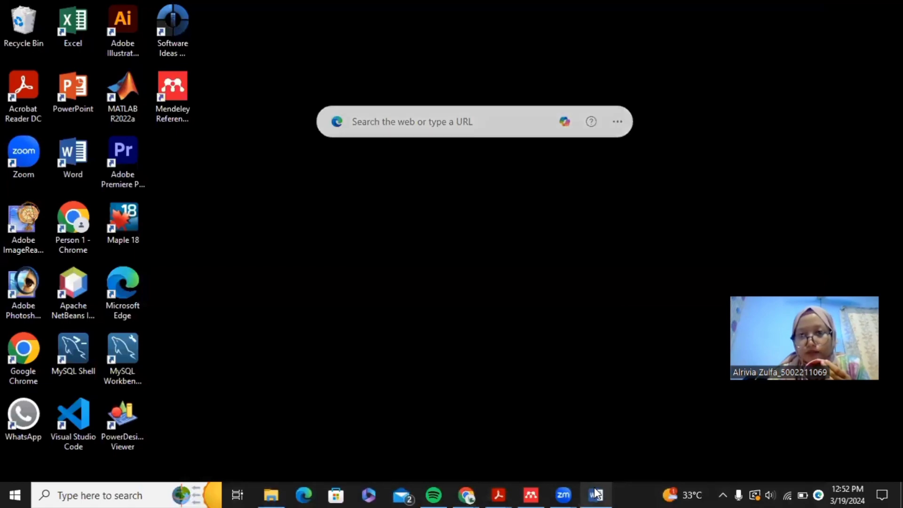
# - Switch to the oyster mushroom PDF in Acrobat and copy the sentence from "Dalam budidaya jamur tiram" to "sarana perawatan yang lain"
pyautogui.click(596, 494)
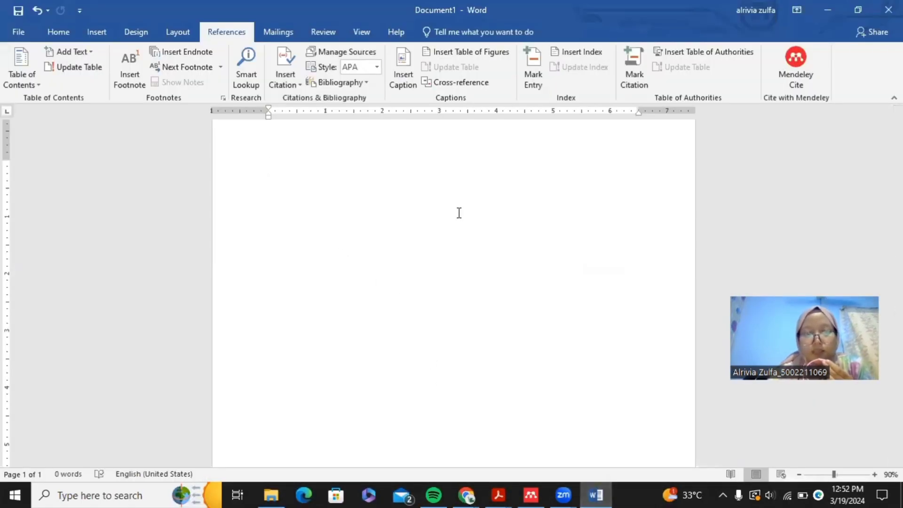
pyautogui.click(499, 495)
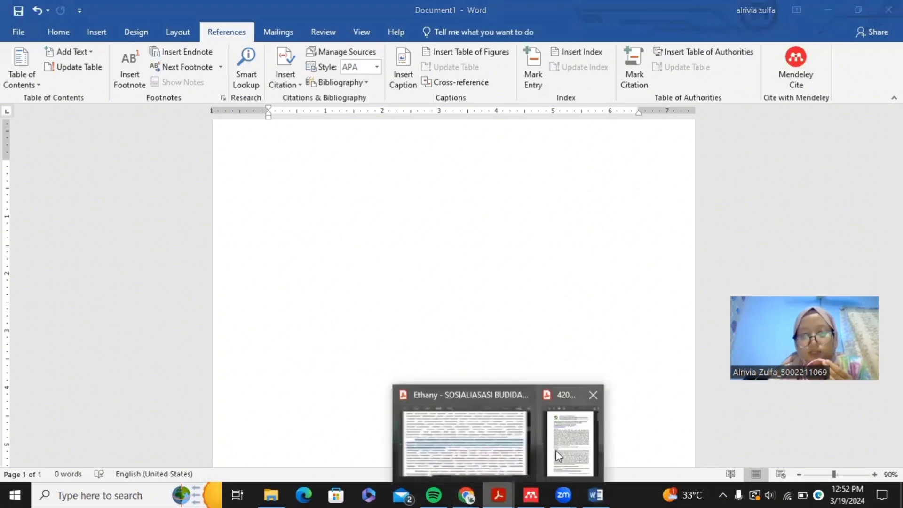
pyautogui.click(464, 442)
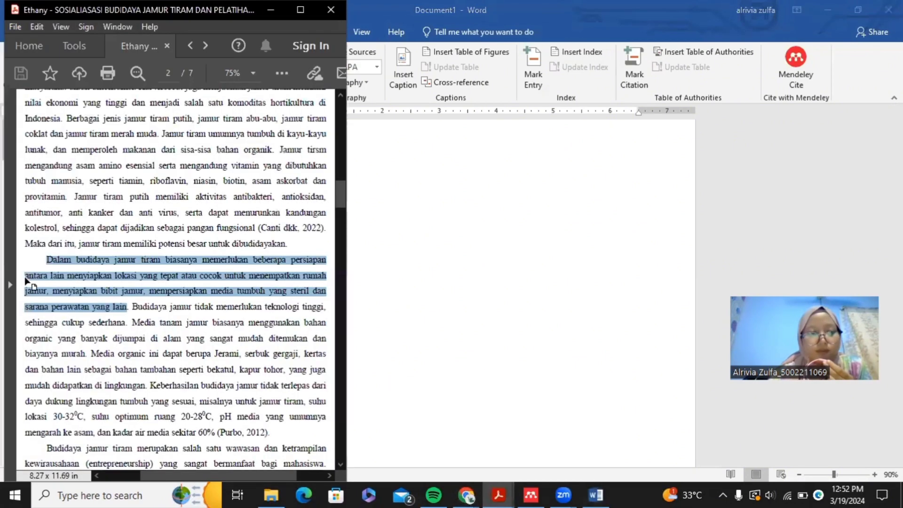
pyautogui.click(43, 259)
pyautogui.moveTo(47, 259); pyautogui.dragTo(126, 308)
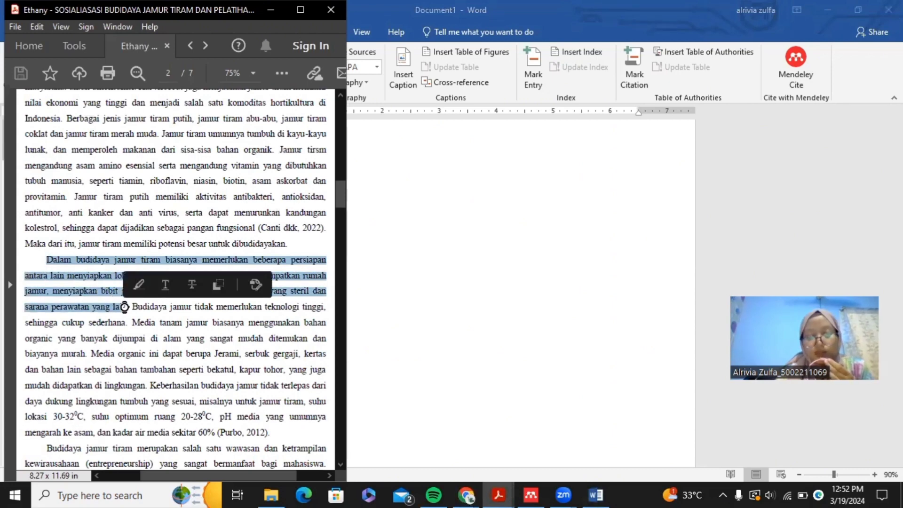
# - In the blank Word document, write "Menurut" followed by the copied sentence in quotation marks, leaving room for a citation between them
pyautogui.click(390, 161)
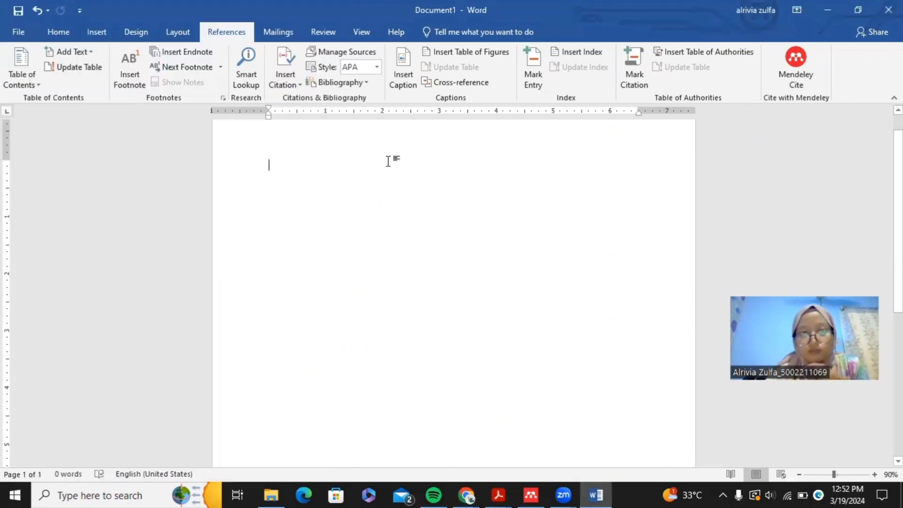
pyautogui.write('Me')
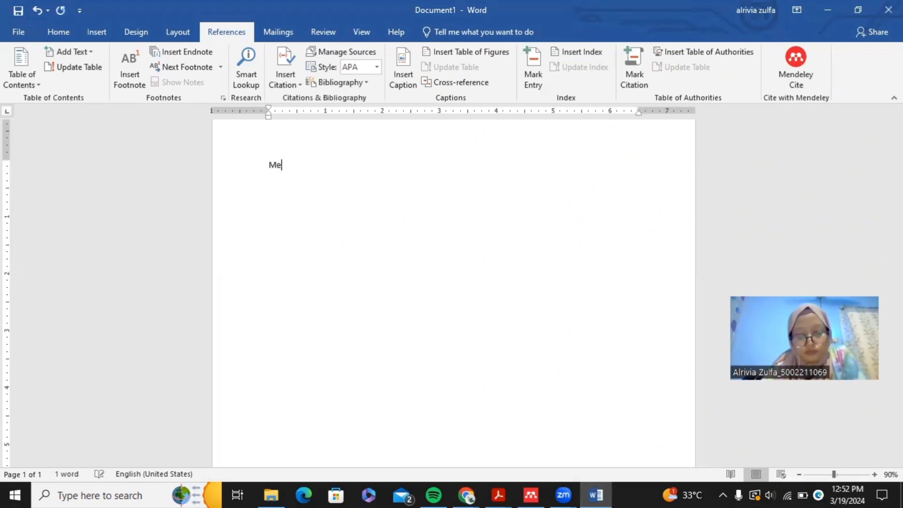
pyautogui.write('nurut')
pyautogui.write('"Dalam budidaya jamur tiram biasanya memerlukan beberapa persiapan antara lain menyiapkan lokasi yang tepat atau cocok untuk menempatkan rumah jamur, menyiapkan bibit jamur, mempersiapkan media tumbuh yang steril dan sarana perawatan yang lain".')
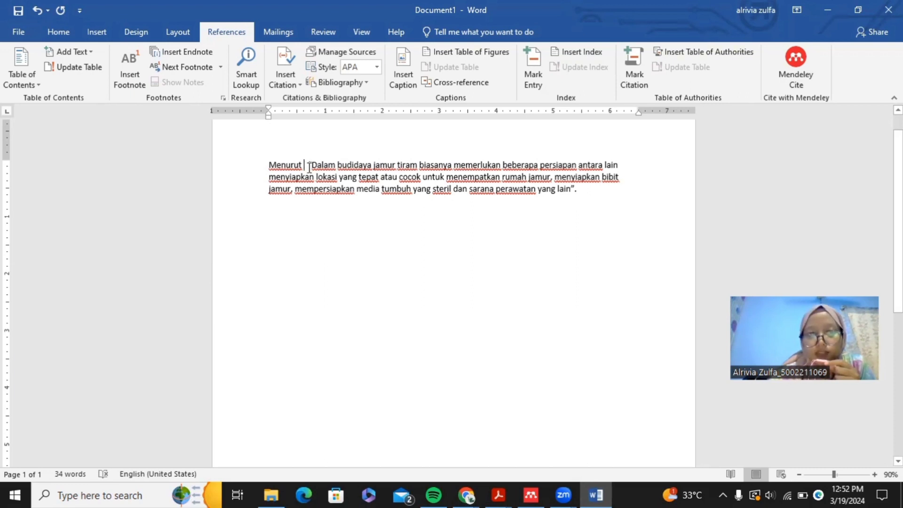
pyautogui.press('BackSpace')
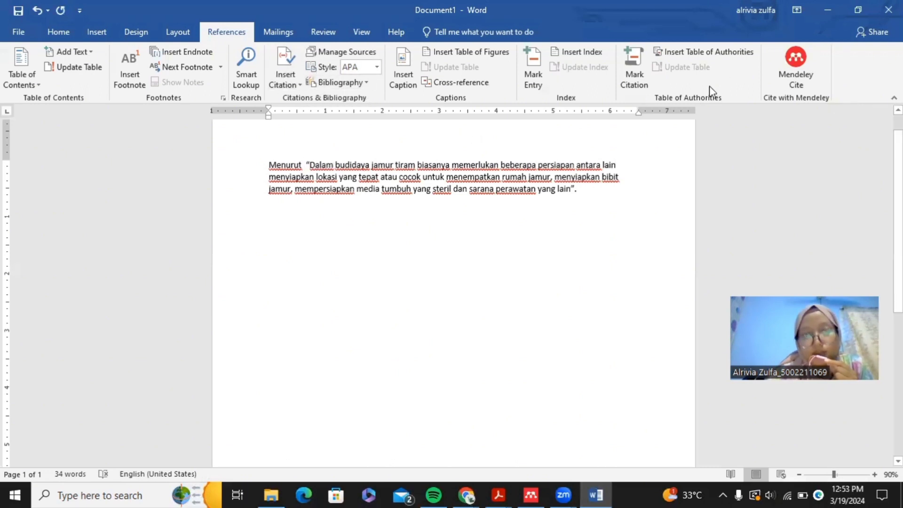
# - Use Mendeley Cite to insert a citation of the 2023 "SOCIALIZATION OF OYSTER MUSHROOM CULTIVATION" reference after "Menurut"
pyautogui.click(793, 84)
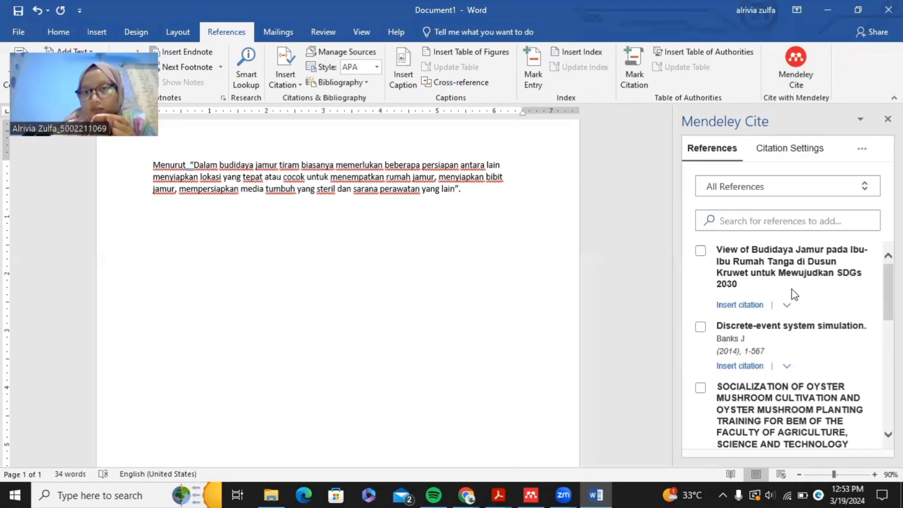
pyautogui.scroll(-4, 804, 273)
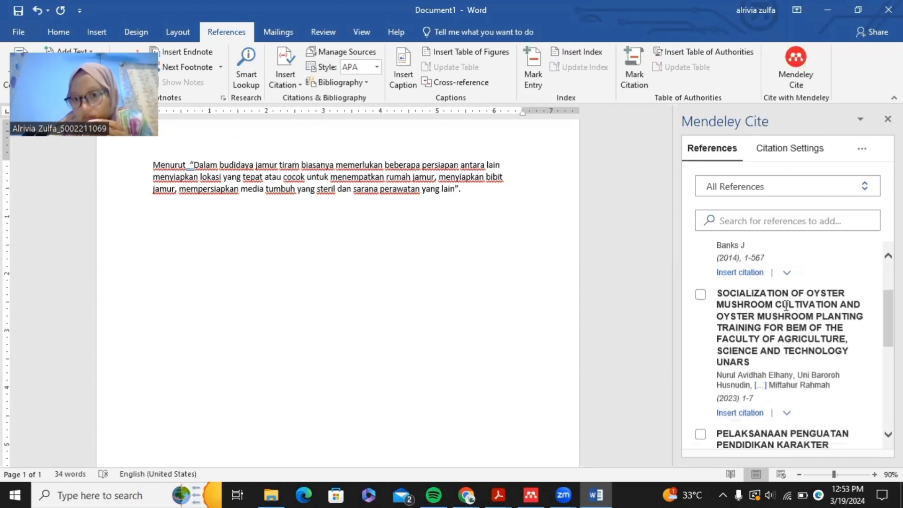
pyautogui.click(702, 297)
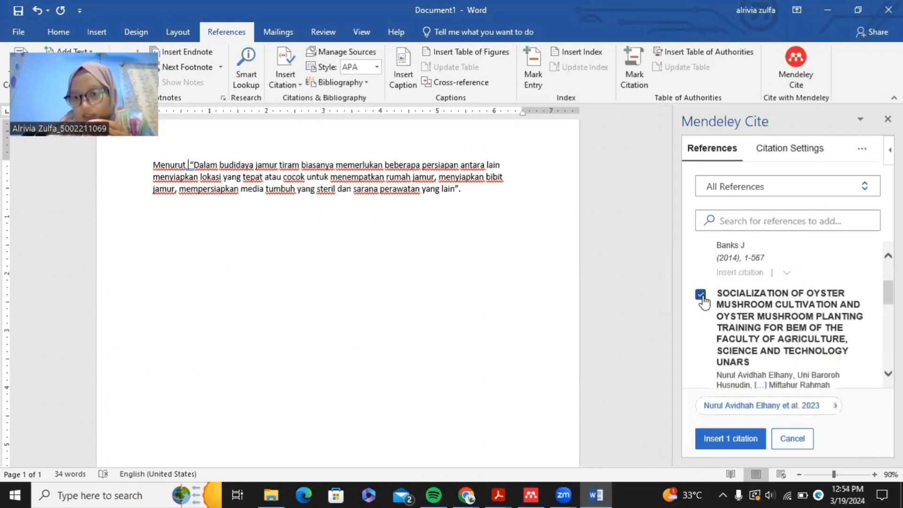
pyautogui.click(701, 296)
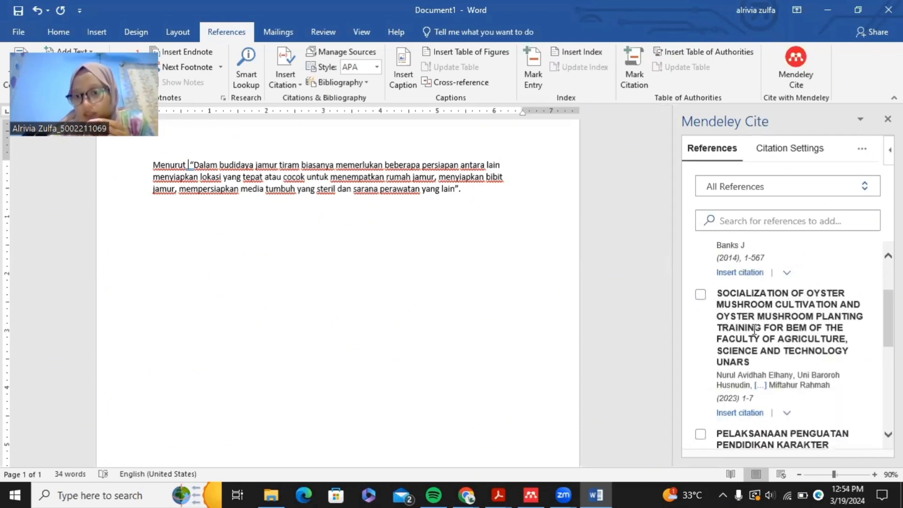
pyautogui.click(735, 412)
pyautogui.click(745, 440)
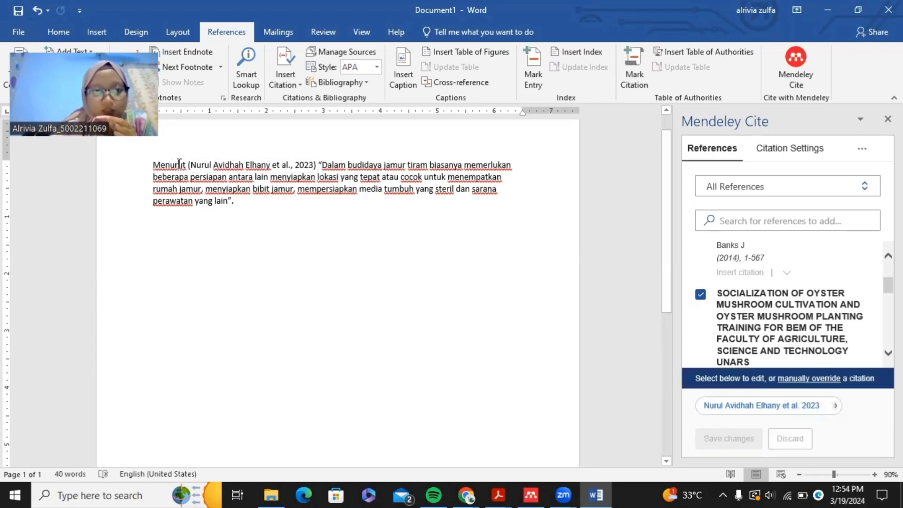
pyautogui.moveTo(186, 160)
pyautogui.mouseDown()
pyautogui.moveTo(313, 178)
pyautogui.moveTo(314, 165)
pyautogui.mouseUp()
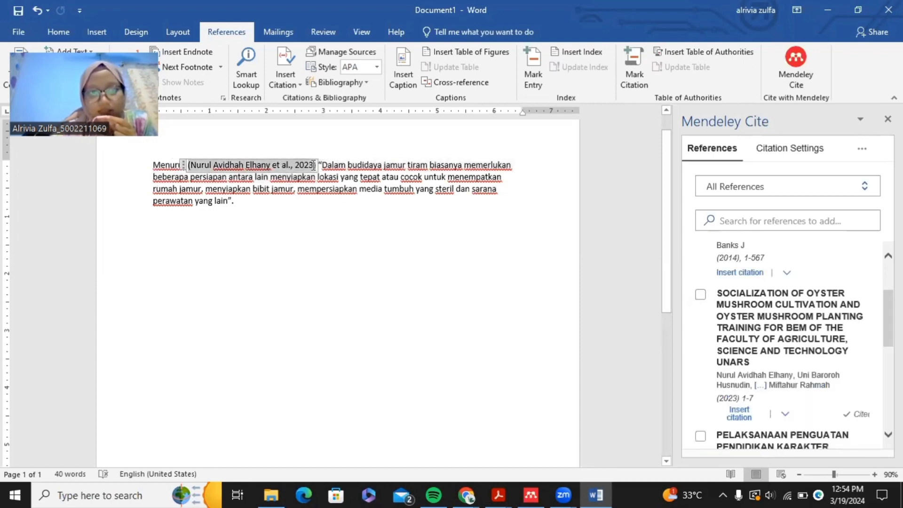
# - Add the heading "Daftar Pustaka" below the quoted paragraph, with an empty line under it
pyautogui.click(318, 205)
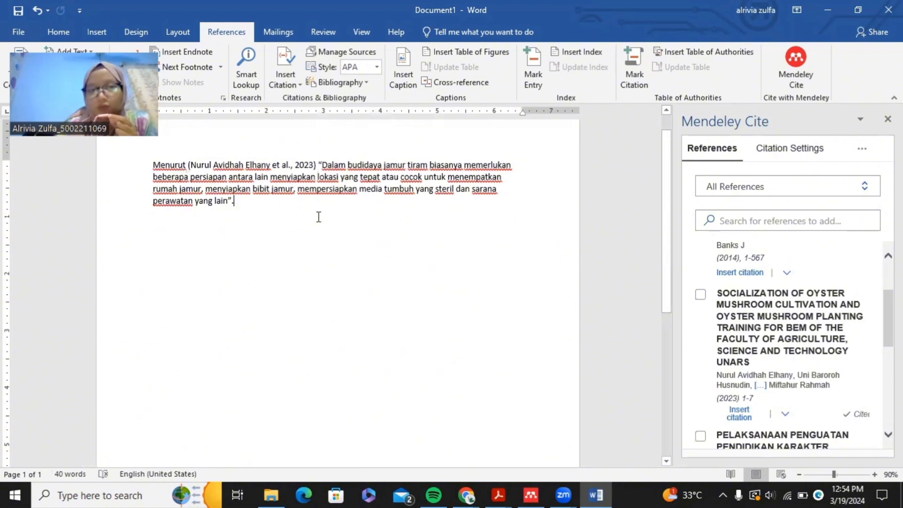
pyautogui.press('Return')
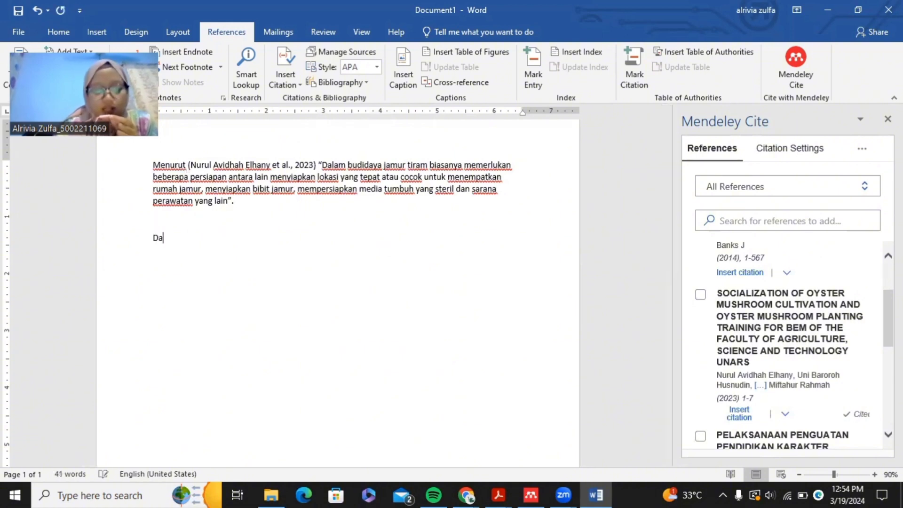
pyautogui.write('Daftar Pustaka')
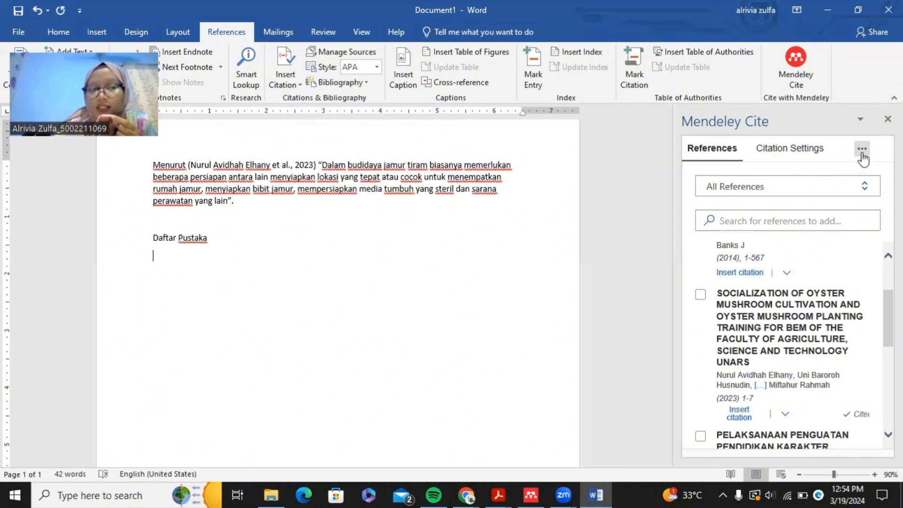
# - Insert the Mendeley Cite bibliography under the "Daftar Pustaka" heading
pyautogui.click(863, 151)
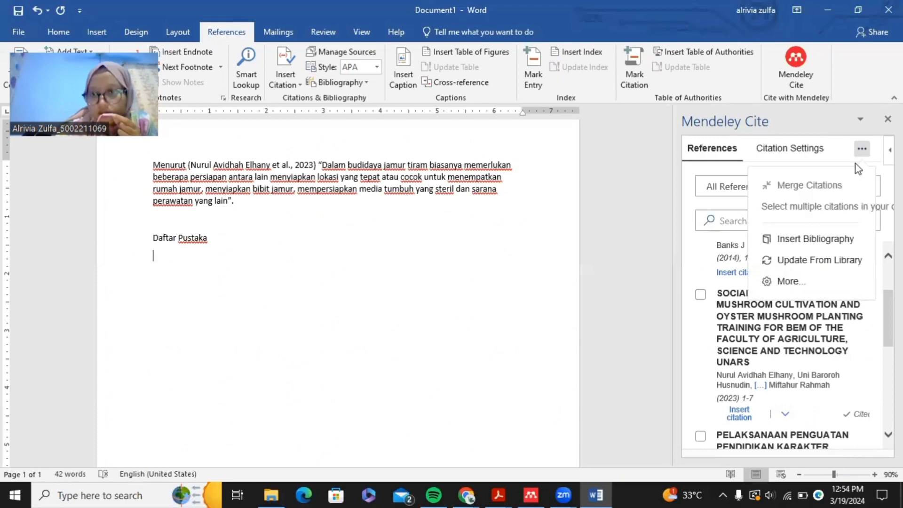
pyautogui.click(844, 241)
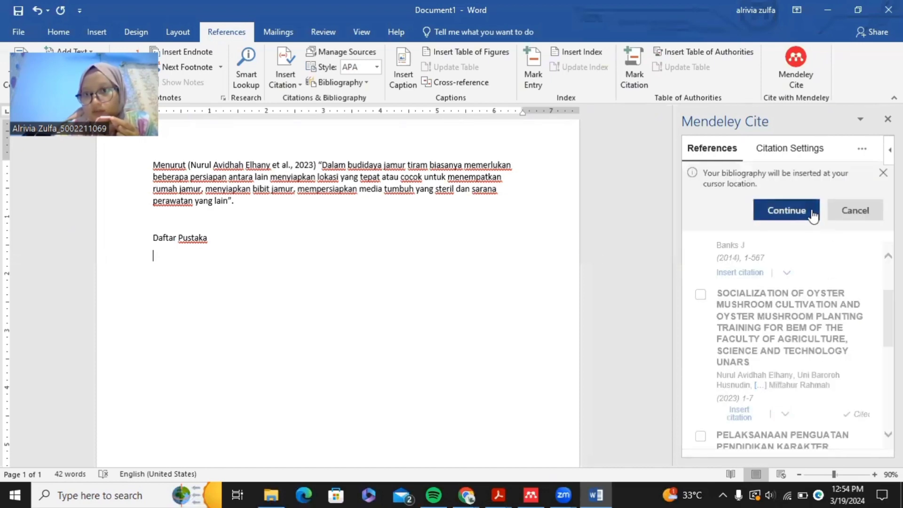
pyautogui.click(813, 216)
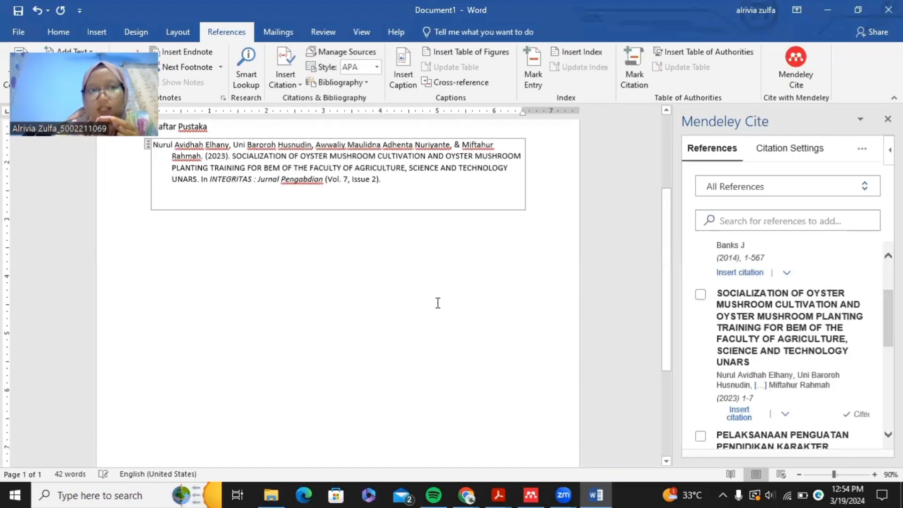
pyautogui.scroll(5, 329, 263)
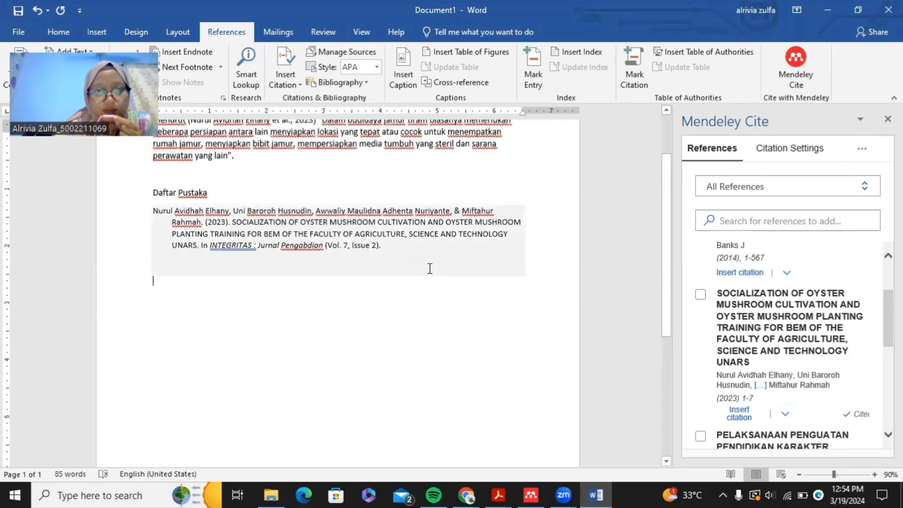
pyautogui.click(442, 371)
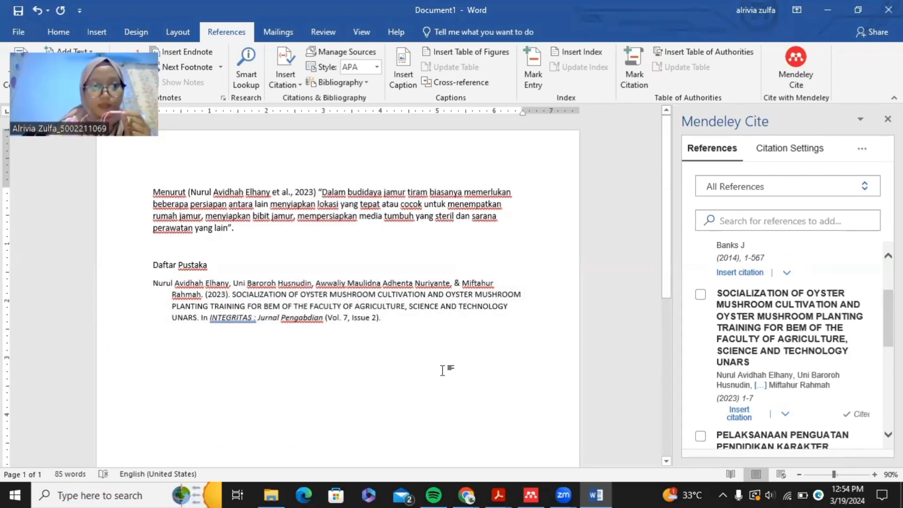